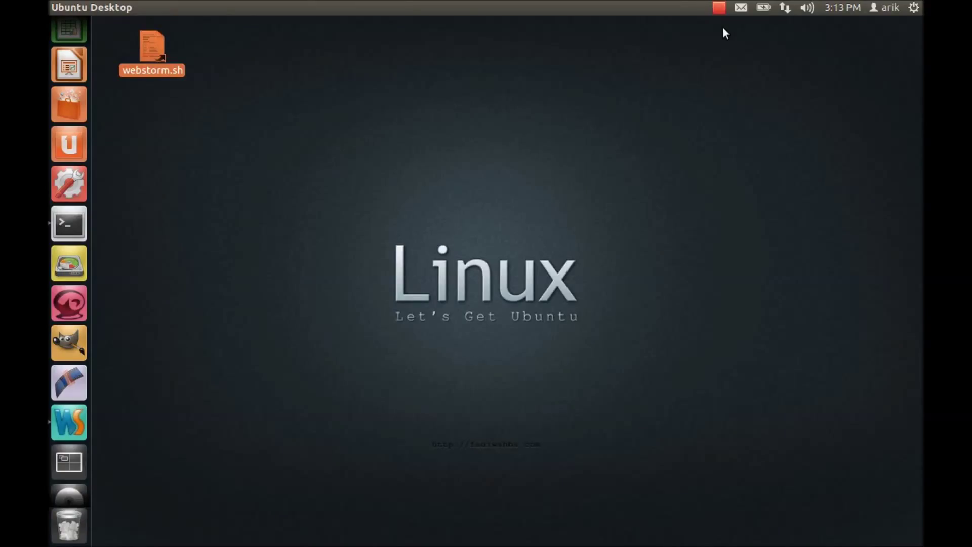
scroll(67, 84, "up", 5)
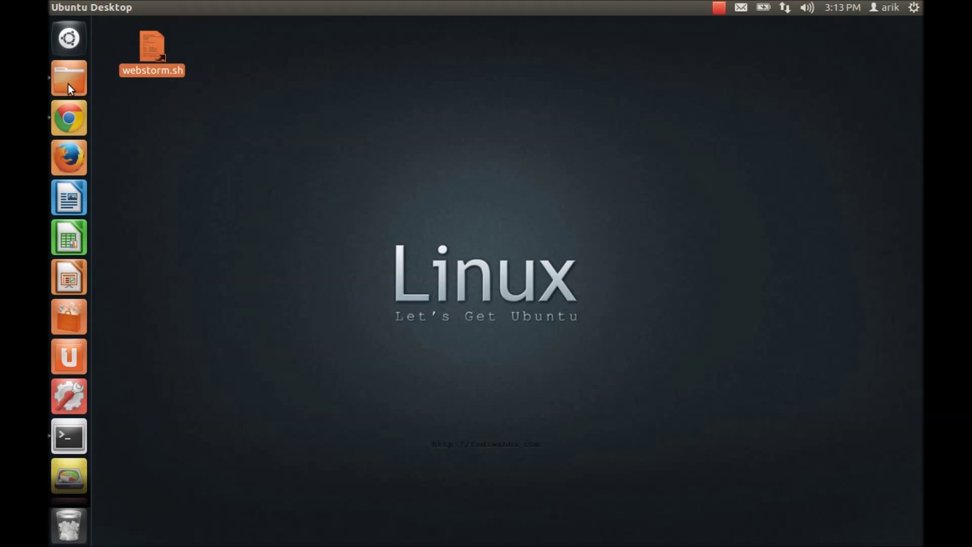
- Search Google for catjs in Chrome and open the CATJS automation framework homepage
left_click(73, 117)
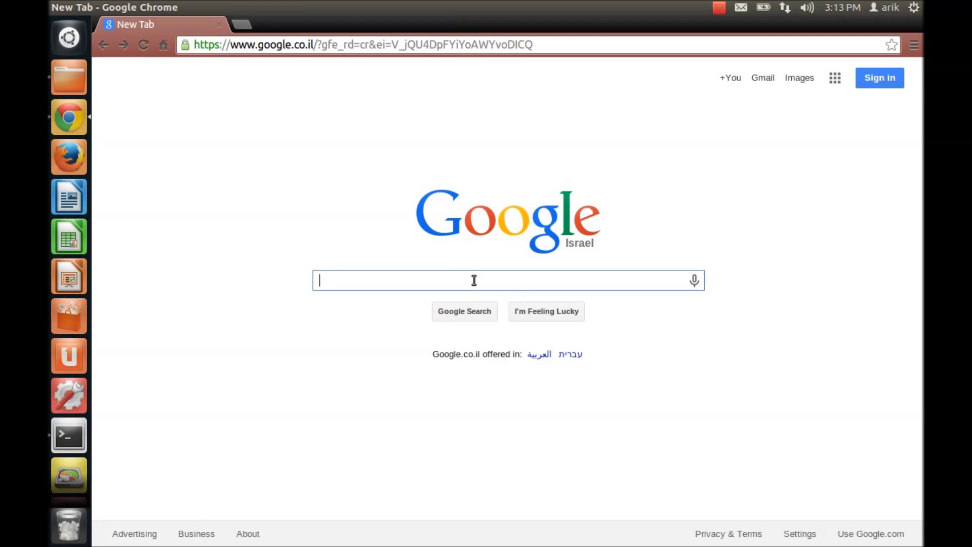
type("catjs")
key("Return")
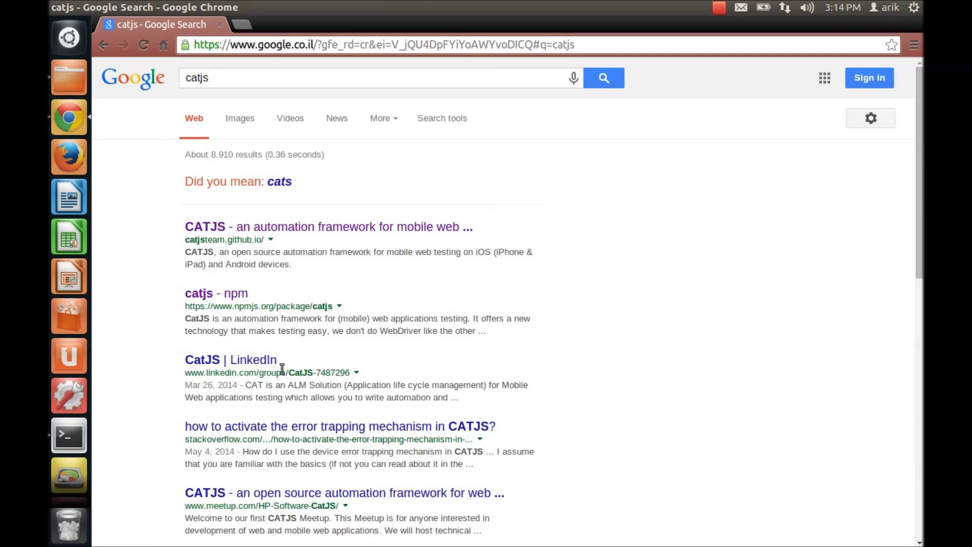
left_click(296, 227)
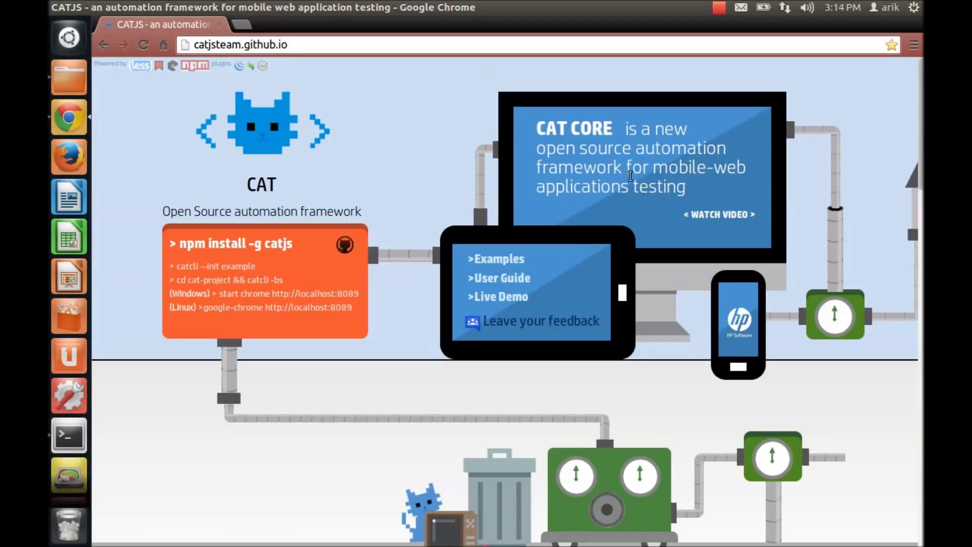
- Open the catjs npm package page, check the Node.js homepage in a new tab, then close it
left_click(201, 244)
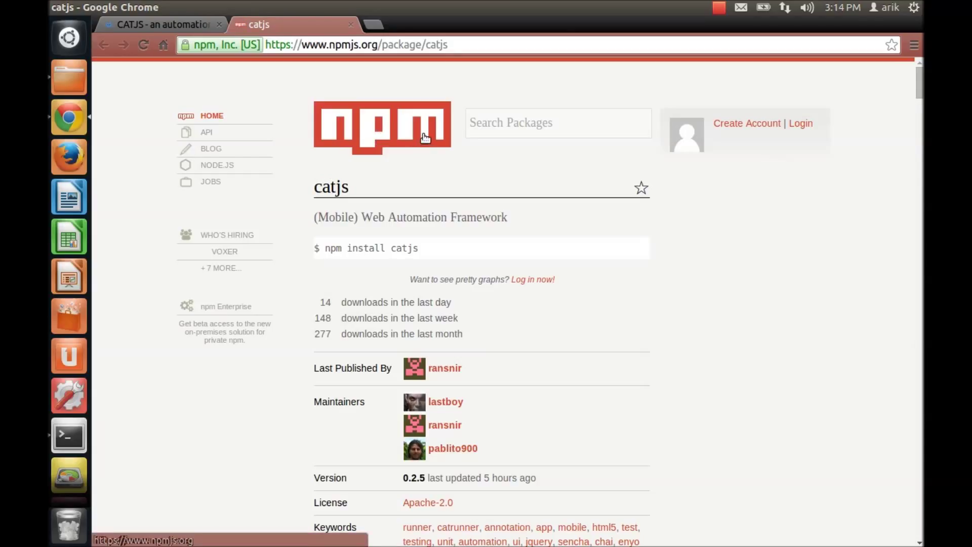
left_click(375, 26)
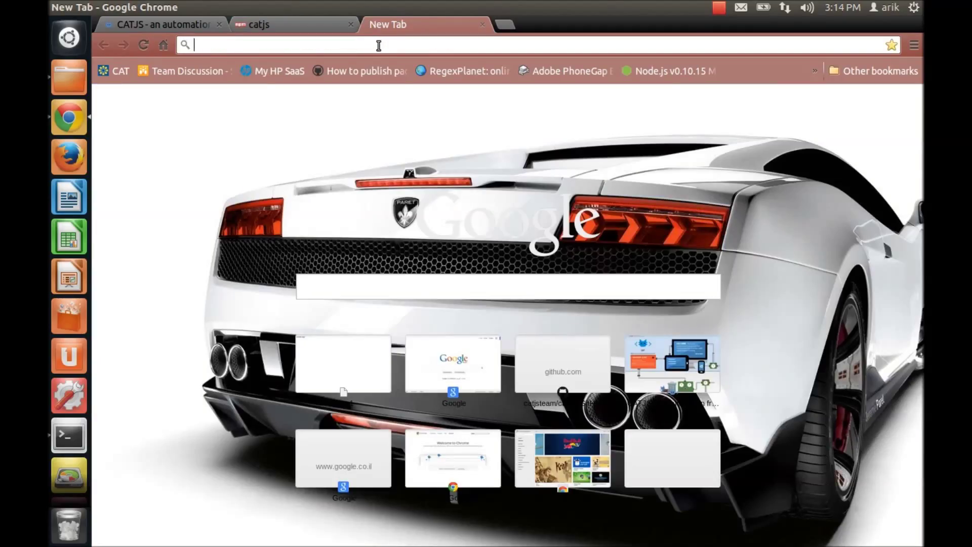
type("nodejs")
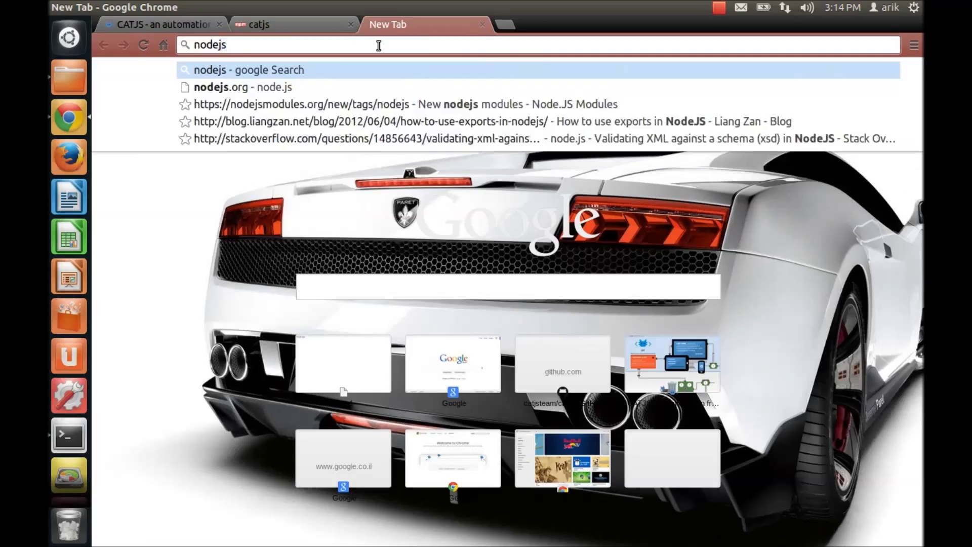
key("Return")
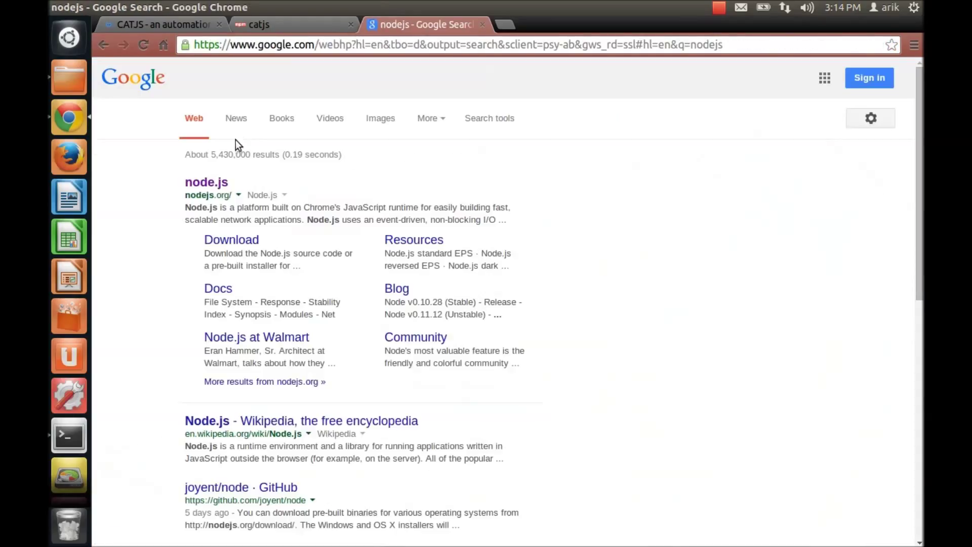
left_click(205, 182)
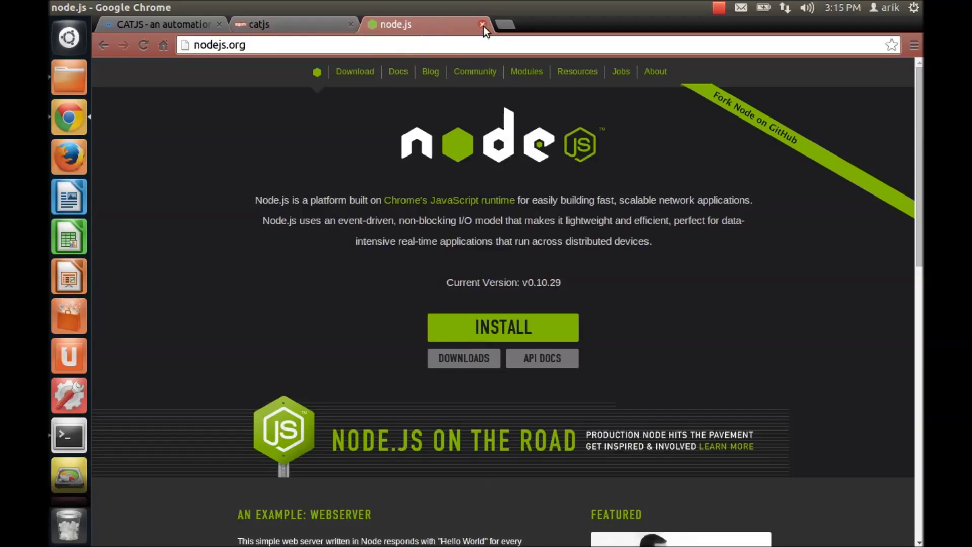
left_click(484, 27)
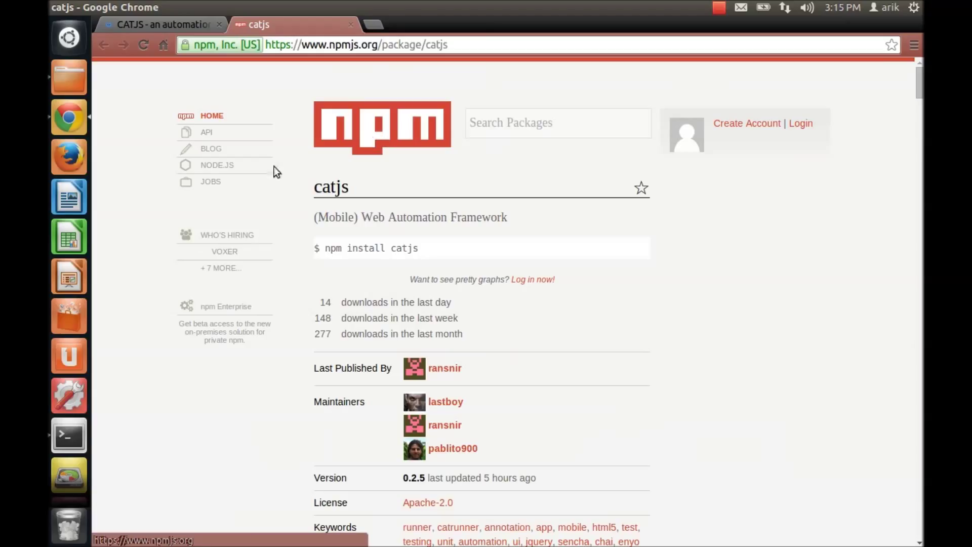
- Run npm and node in Terminal to verify both are installed, clear the screen, and return to the npm page
left_click(69, 435)
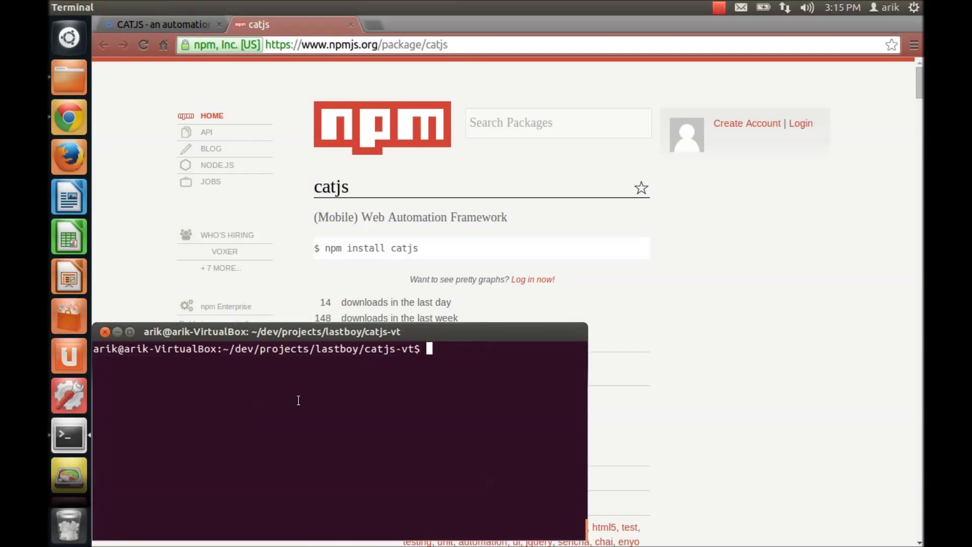
type("npm")
key("Return")
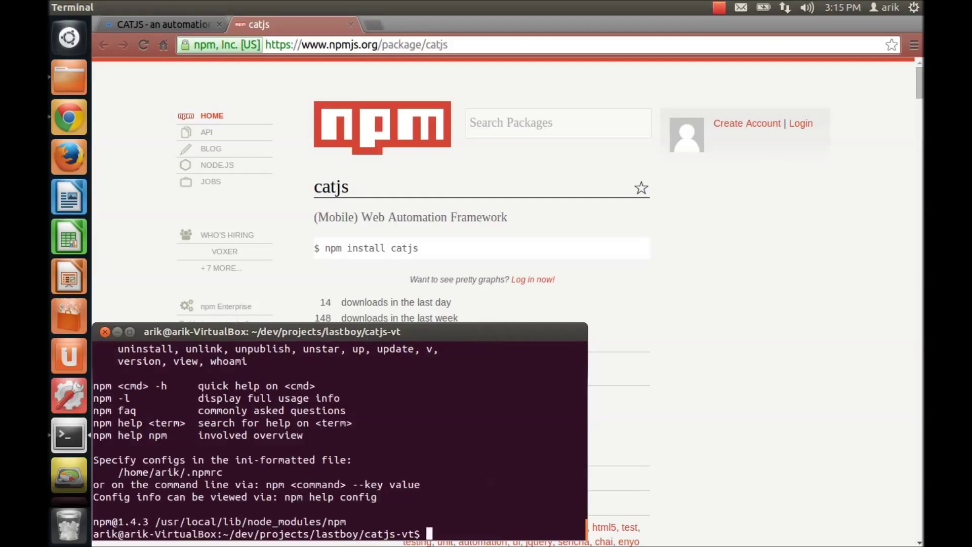
type("node")
key("Return")
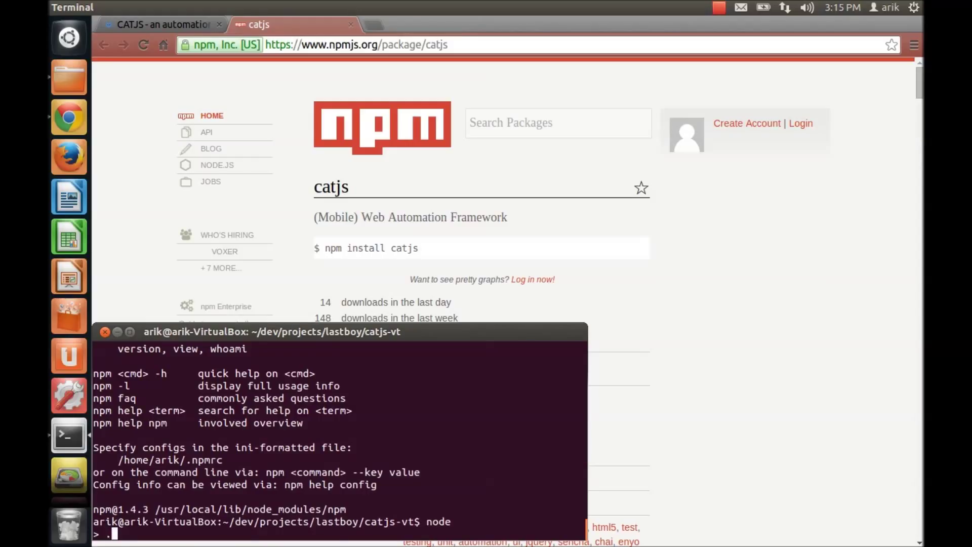
type(".exit")
key("Return")
type("clean")
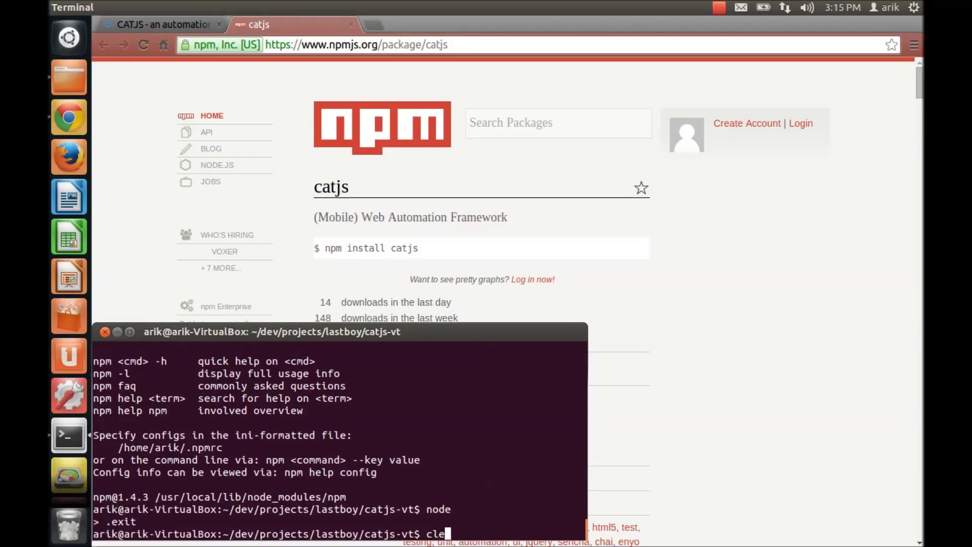
key("Return")
type("c")
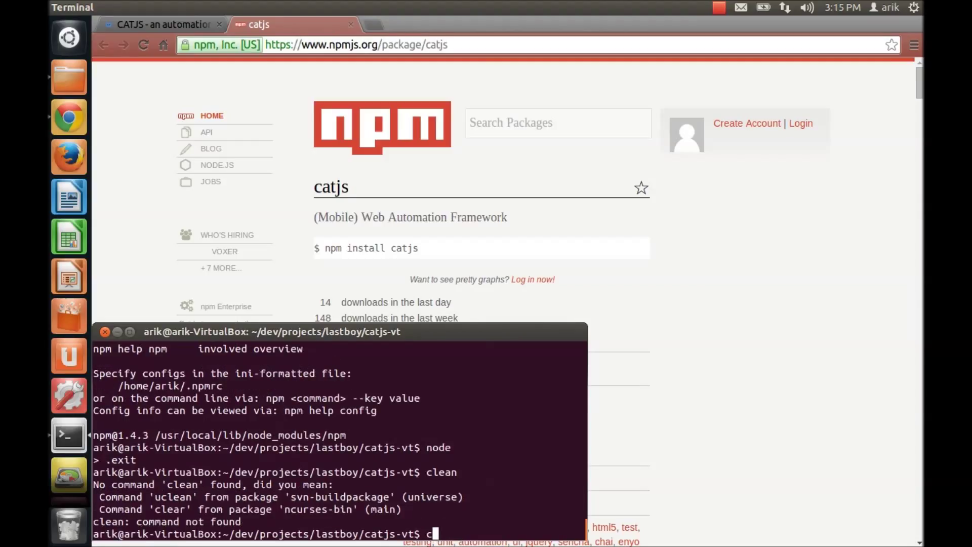
type("lear")
key("Return")
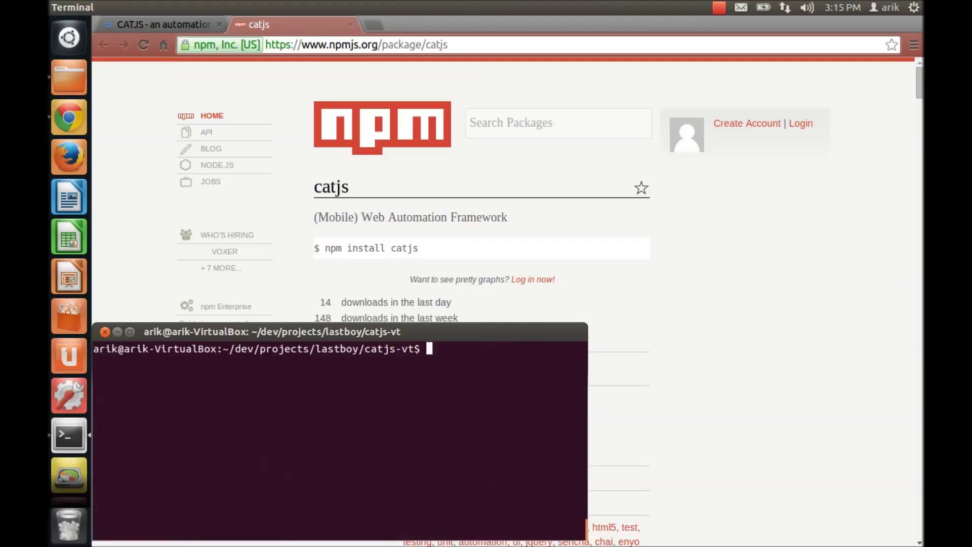
left_click(278, 241)
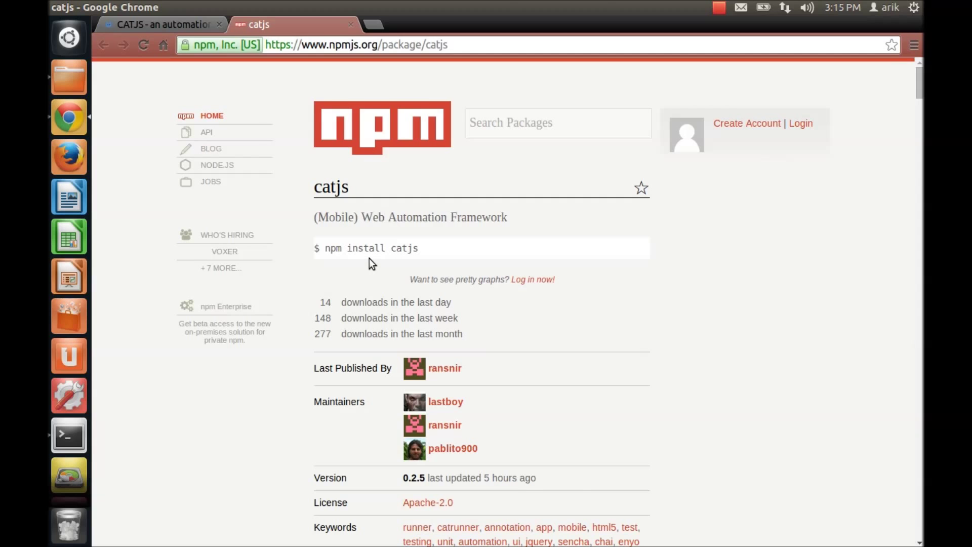
scroll(369, 259, "down", 2)
scroll(369, 258, "down", 2)
scroll(369, 259, "down", 3)
scroll(369, 259, "down", 5)
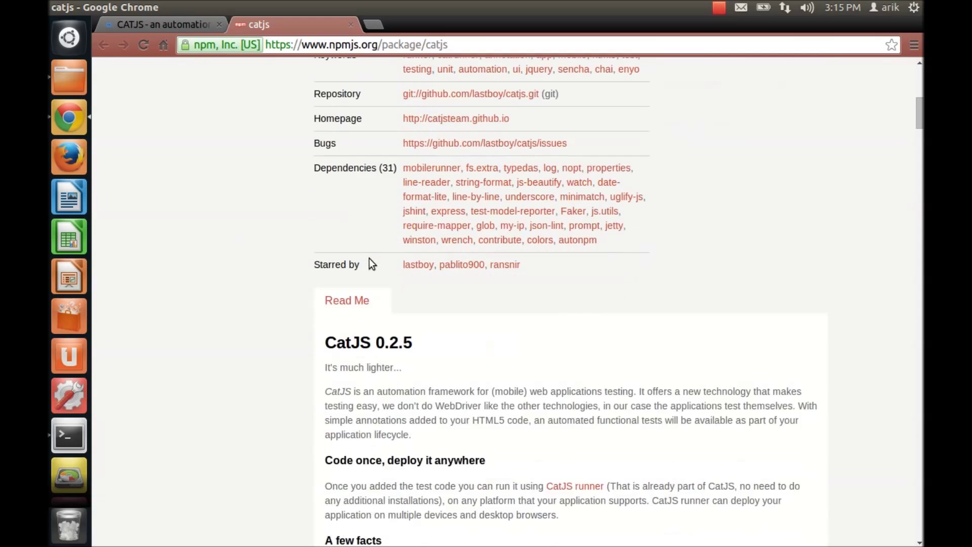
scroll(369, 259, "down", 5)
scroll(369, 259, "down", 5)
scroll(370, 259, "down", 3)
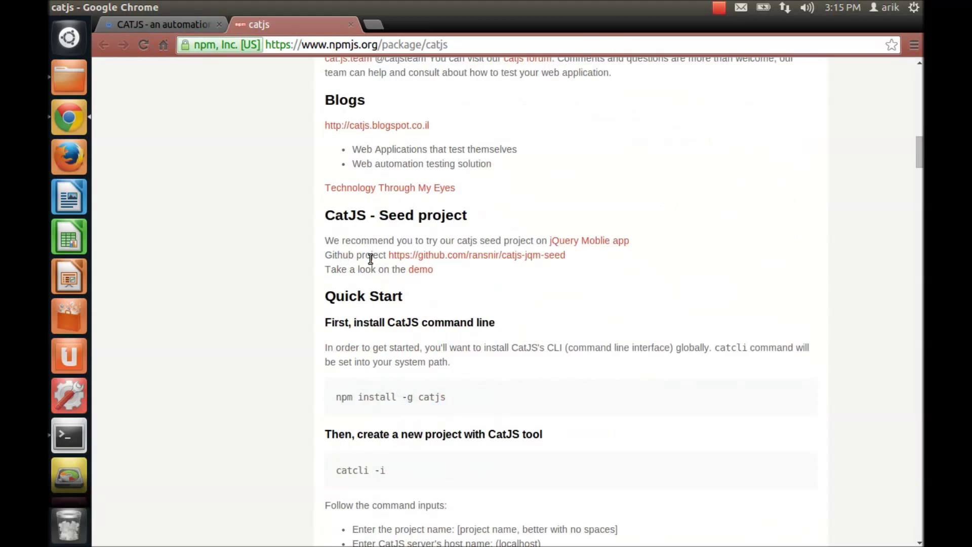
scroll(369, 258, "down", 1)
scroll(370, 259, "down", 2)
scroll(369, 258, "down", 1)
scroll(369, 258, "down", 2)
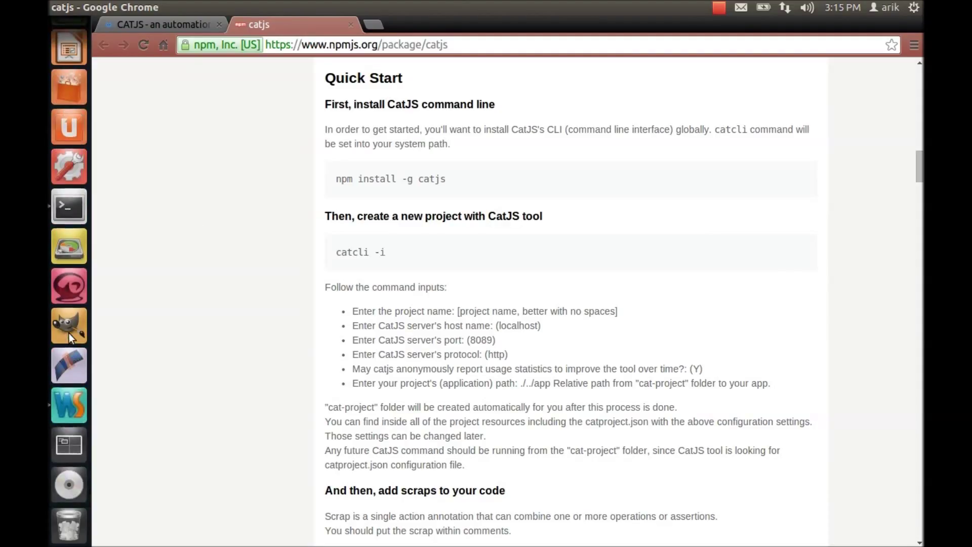
- From WebStorm's iApp1 project, preview index.html in Chrome showing 'CatJS Hello World App'
left_click(79, 405)
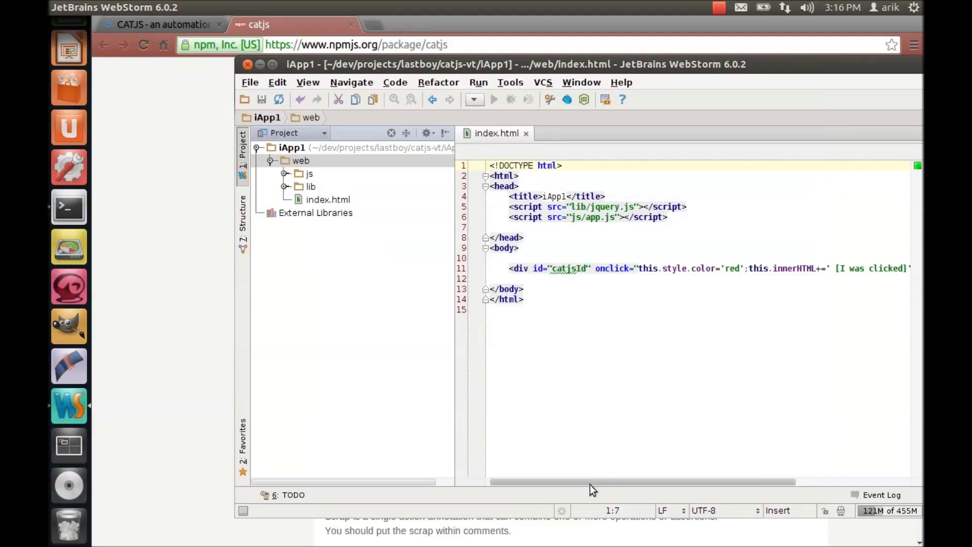
left_click_drag(613, 484, 715, 488)
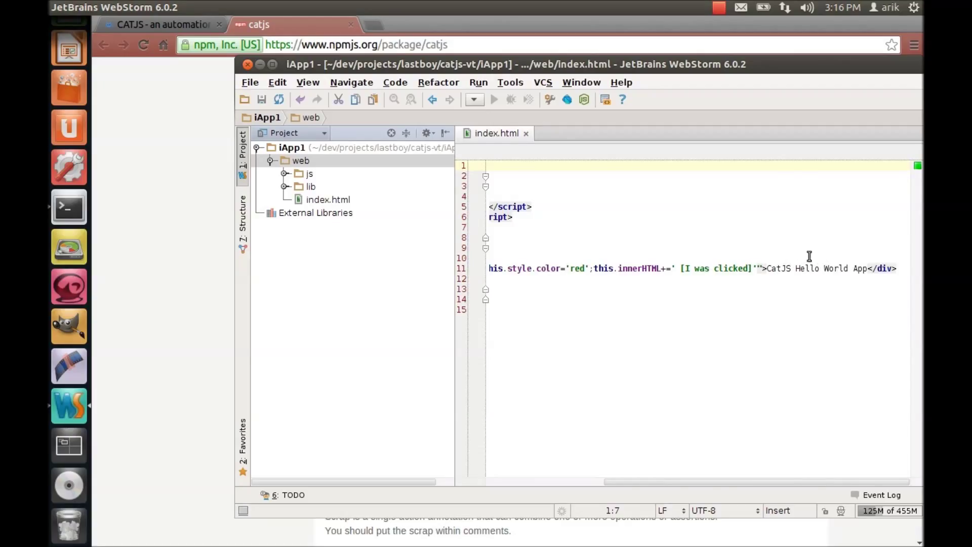
right_click(631, 222)
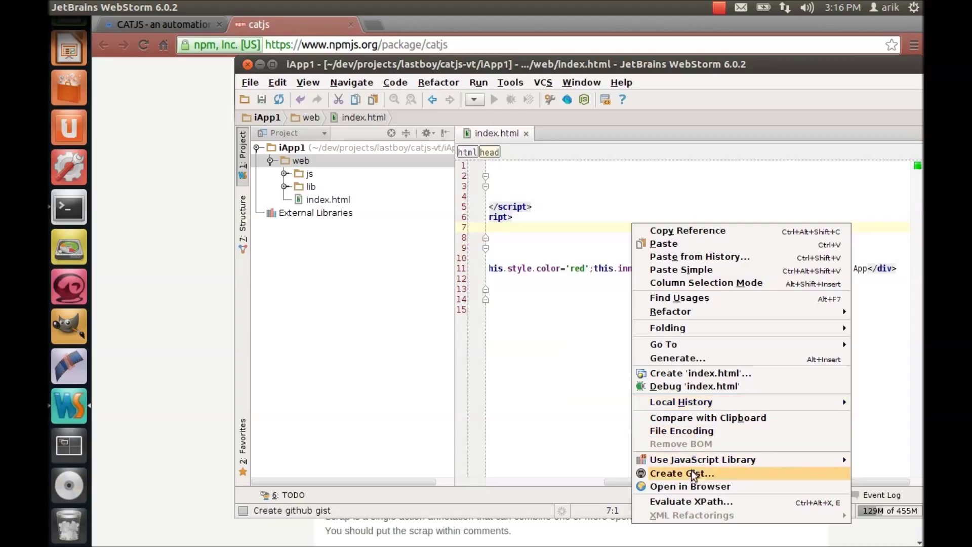
left_click(646, 176)
mouse_move(684, 176)
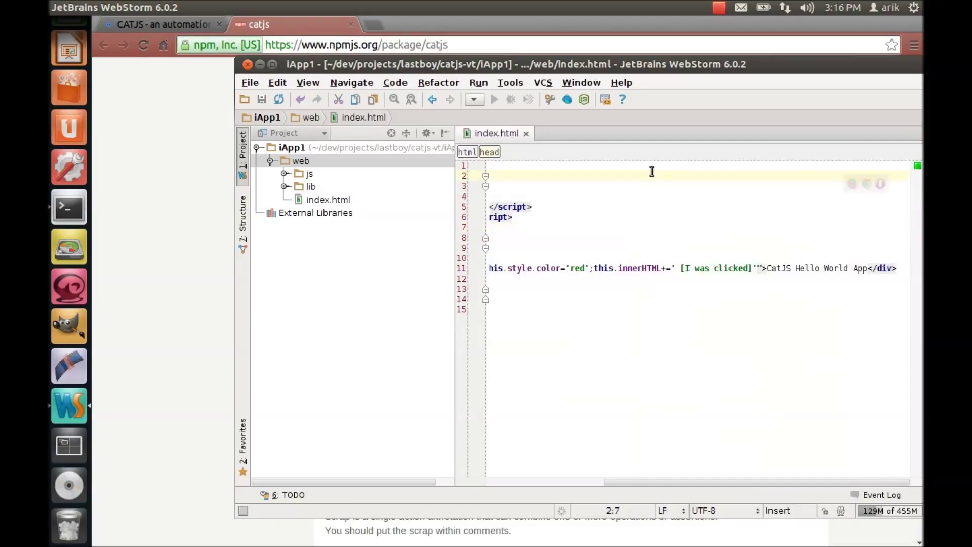
left_click(856, 185)
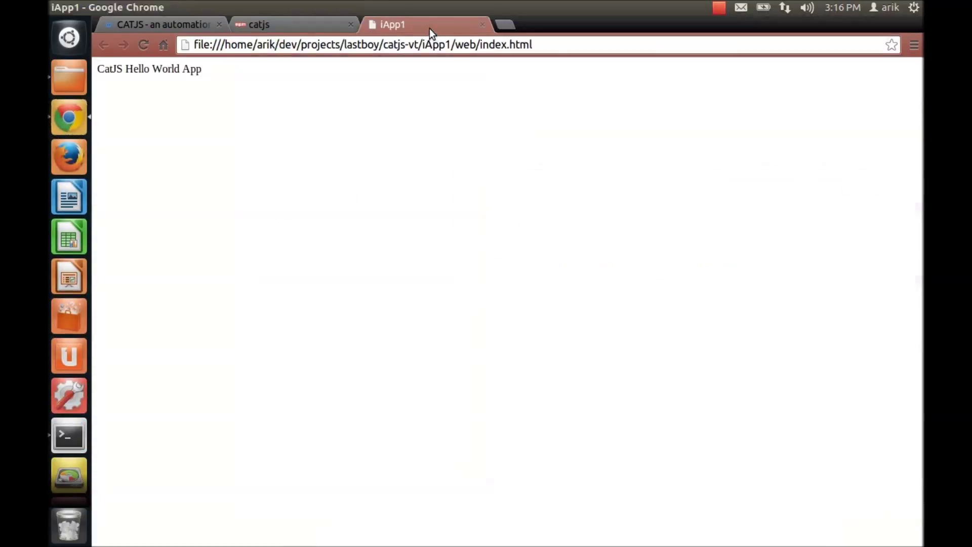
- Click the Hello World text so it turns red, close the iApp1 tab, and return to WebStorm
left_click(165, 70)
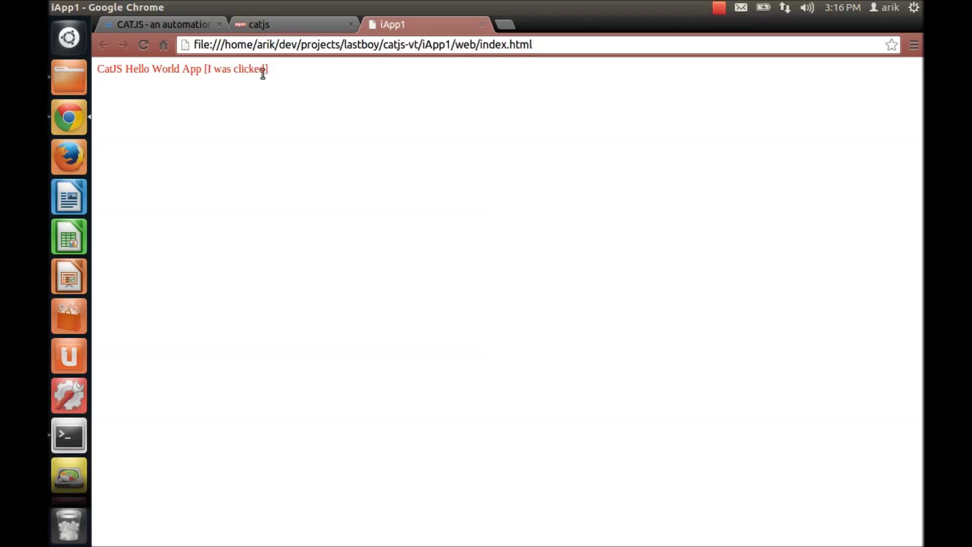
left_click(484, 23)
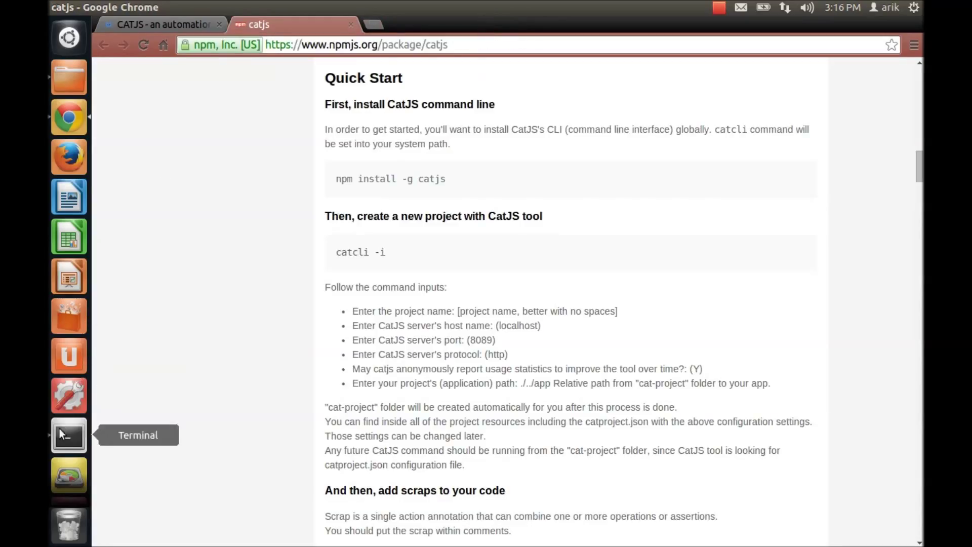
left_click(69, 418)
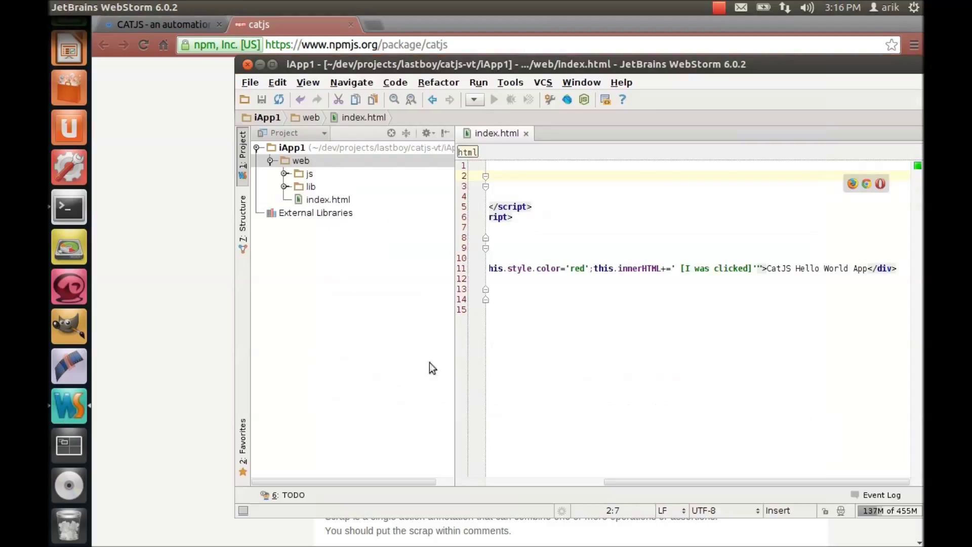
left_click_drag(711, 483, 564, 486)
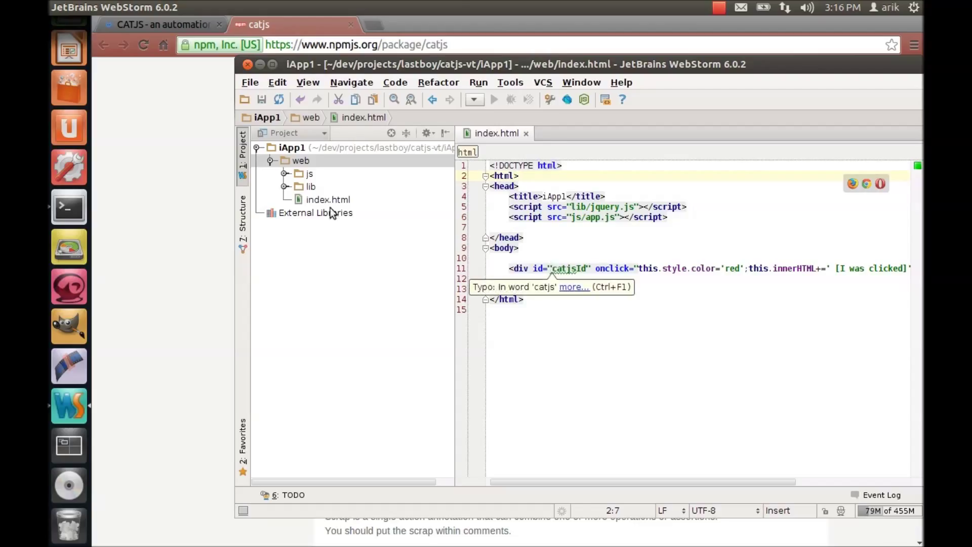
- Return to the CatJS quick-start page and open a Terminal for running commands
left_click(146, 171)
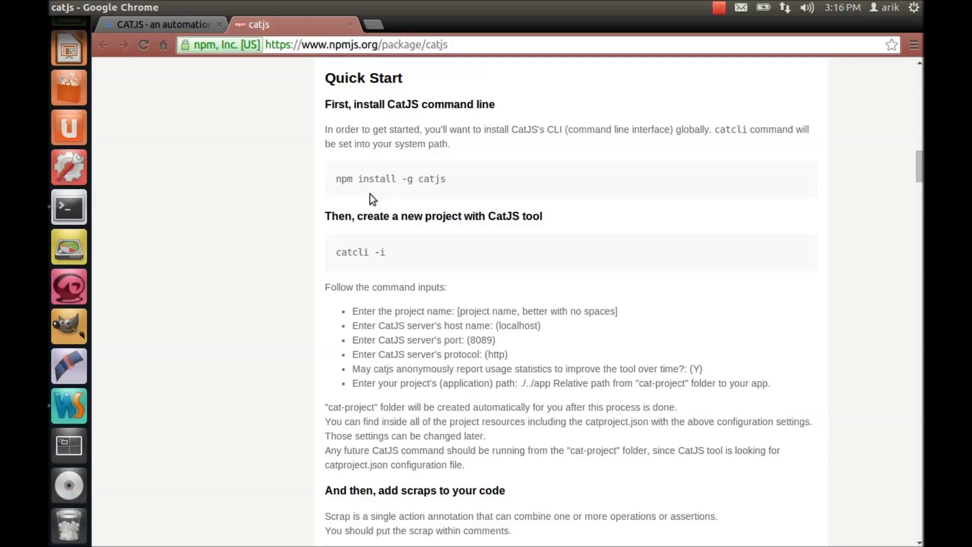
left_click(69, 206)
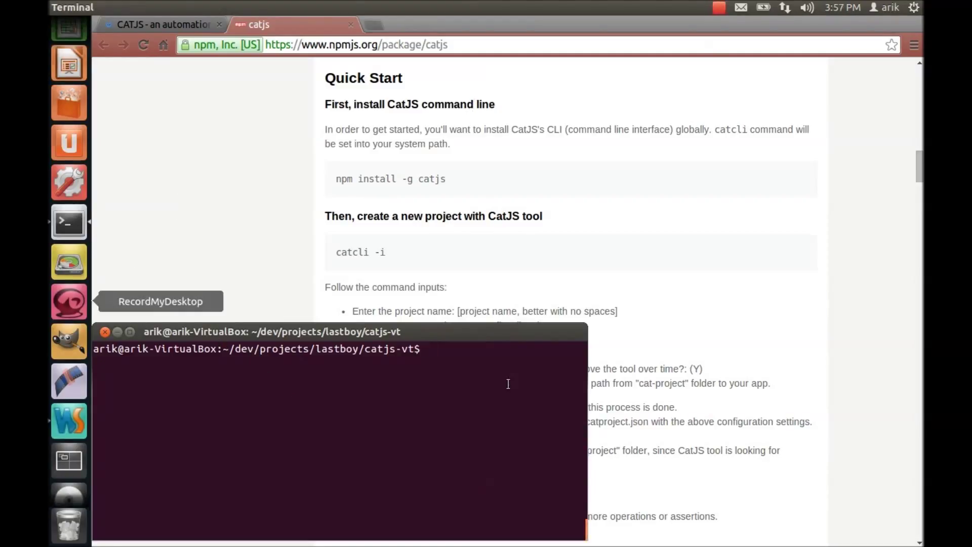
type("sudo npm insta")
type("ll")
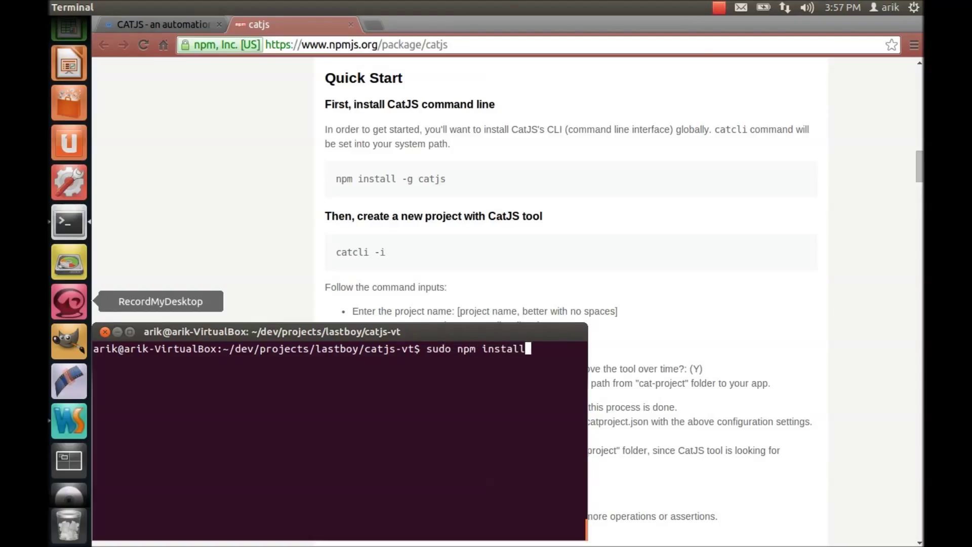
type(" -g catjs")
- Run sudo npm install -g catjs to install the CLI globally, then clear the output
key("Return")
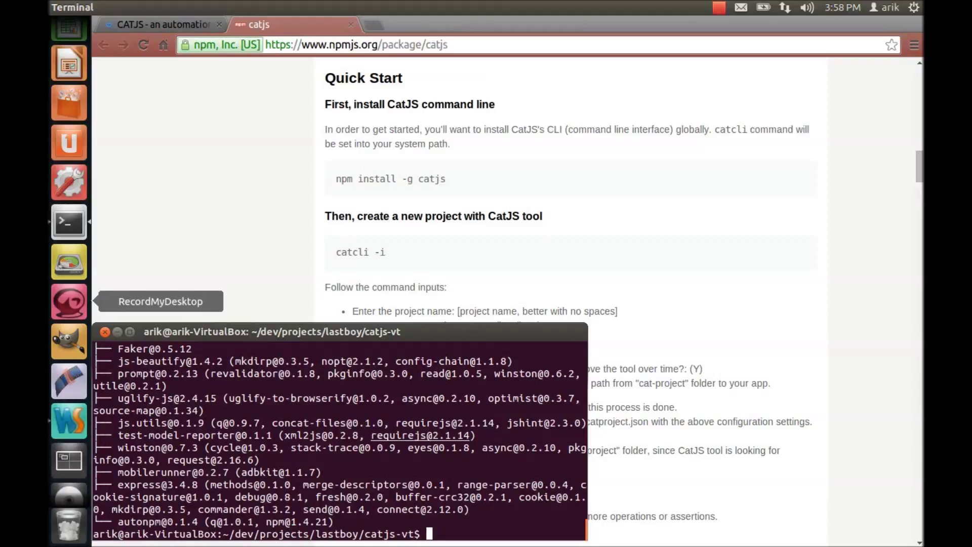
type("clear")
key("Return")
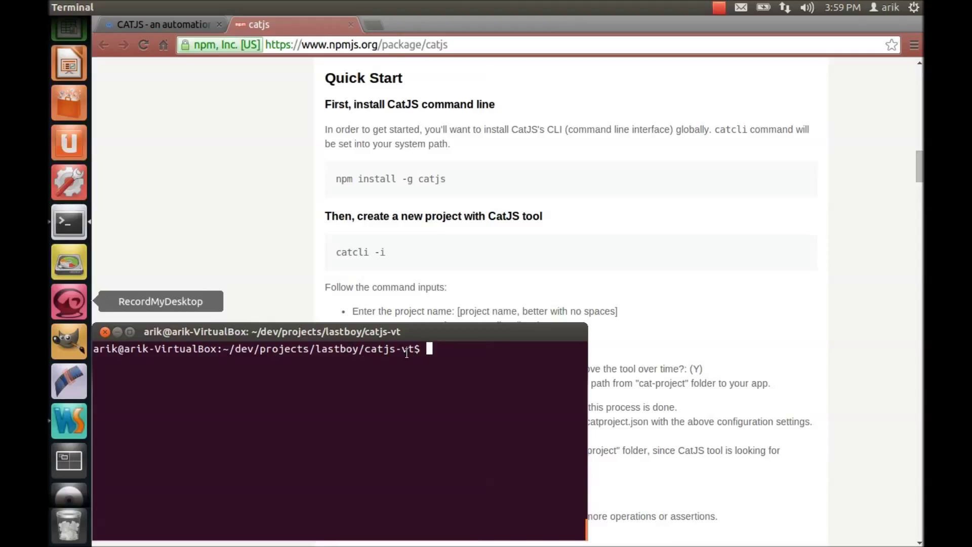
type("ls -ll")
- List the catjs-vt folder, cd into iApp1, and list its contents with ls -ll
key("Return")
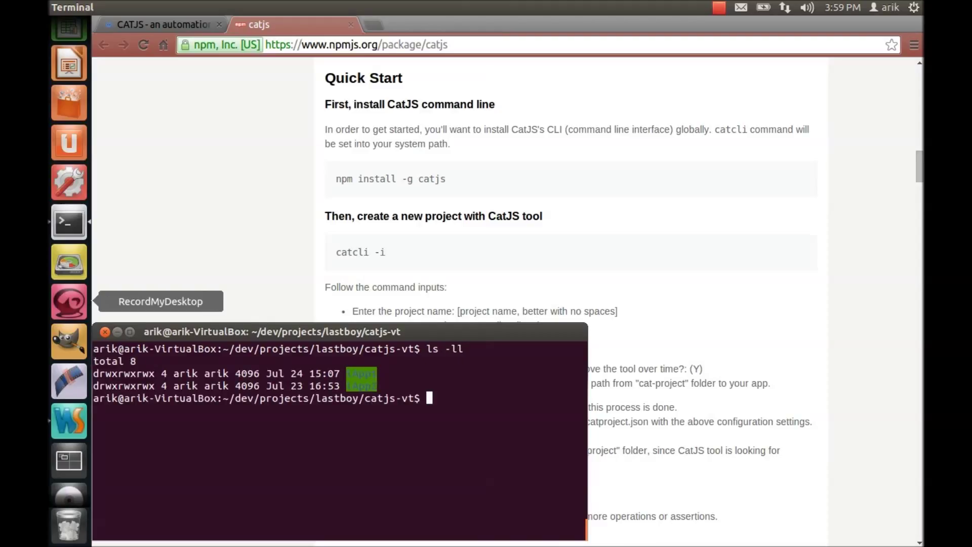
type("cd ")
type("iApp1")
key("Return")
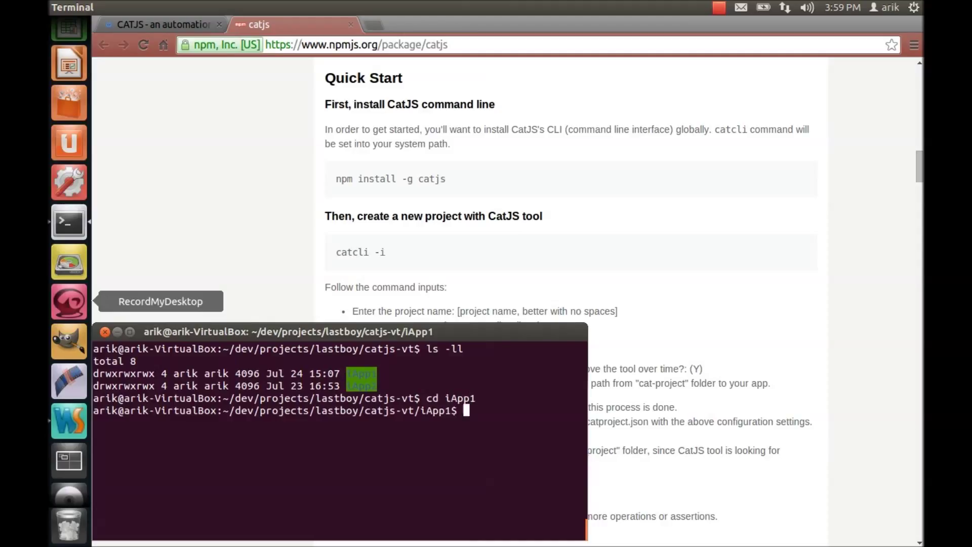
type("ls -")
type("-ll")
key("BackSpace")
key("BackSpace")
key("BackSpace")
type("ll")
key("Return")
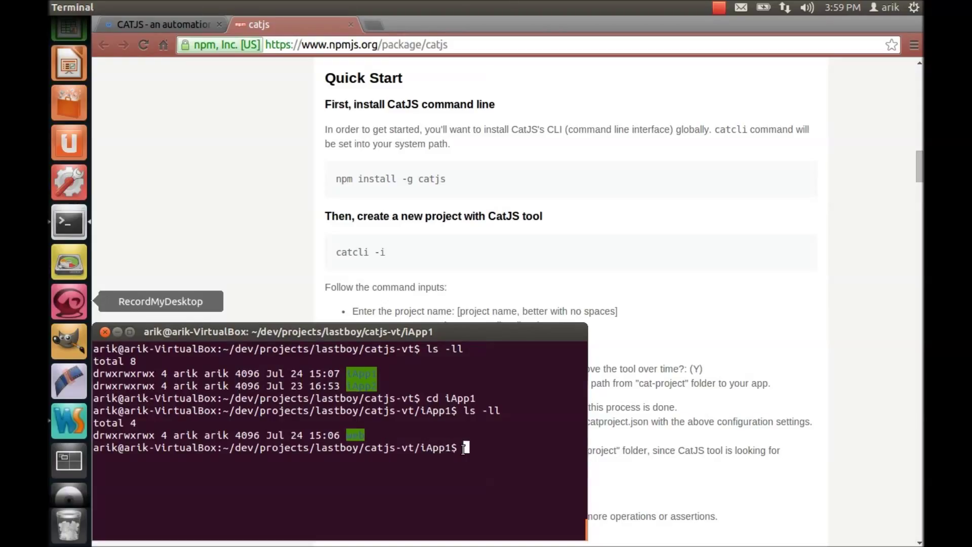
type("su")
type("do catcli -")
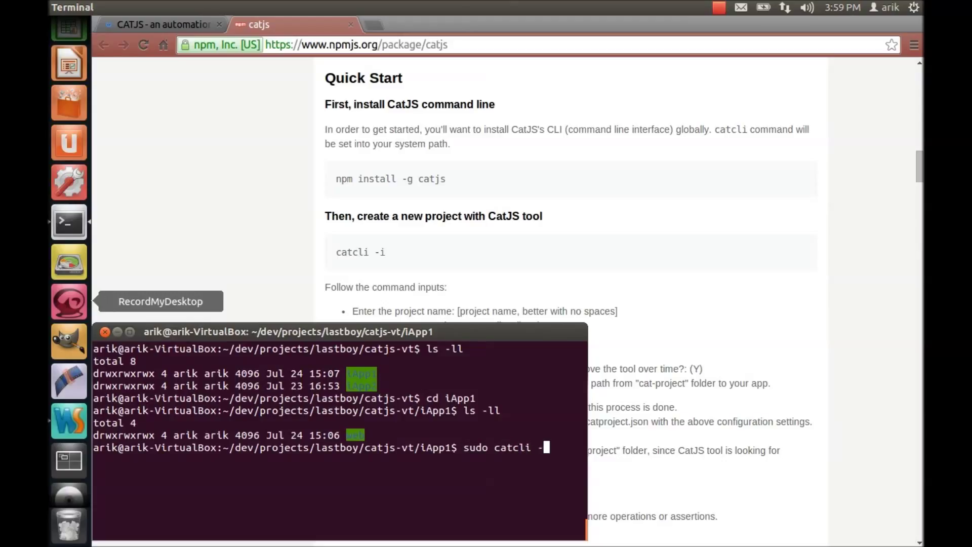
type("i")
- Run sudo catcli -i with project name iApp-test, default localhost:8089 server, and app path ./../web
key("Return")
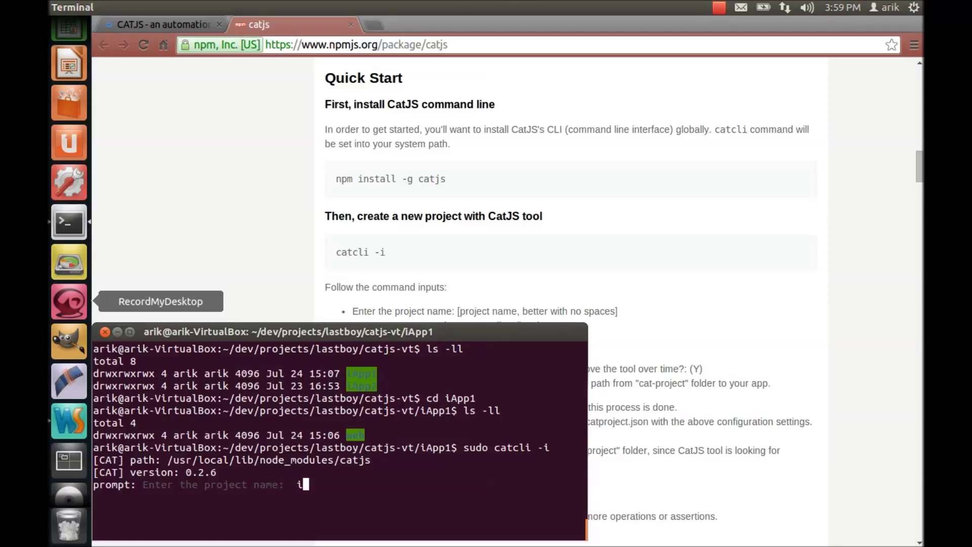
type("iApp-")
type("test")
key("Return")
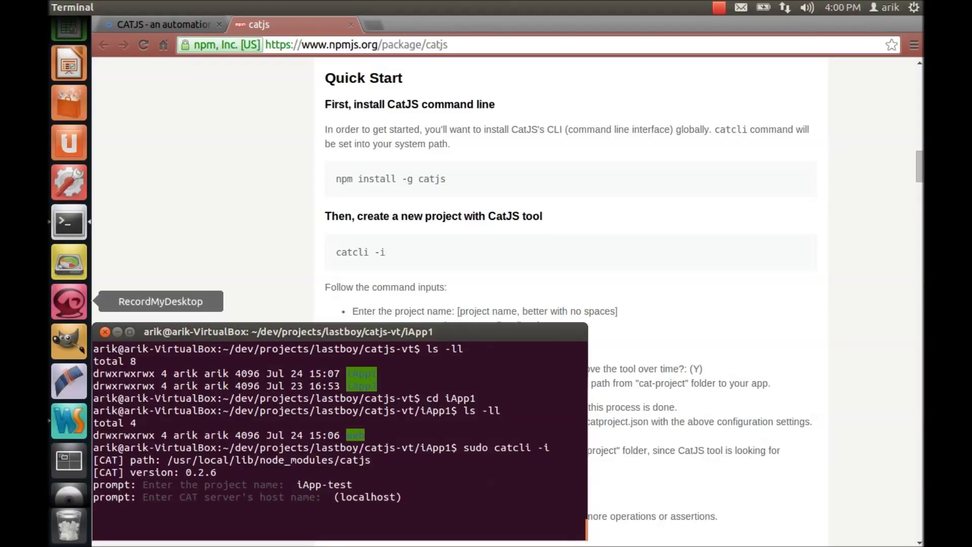
key("Return")
key("Return")
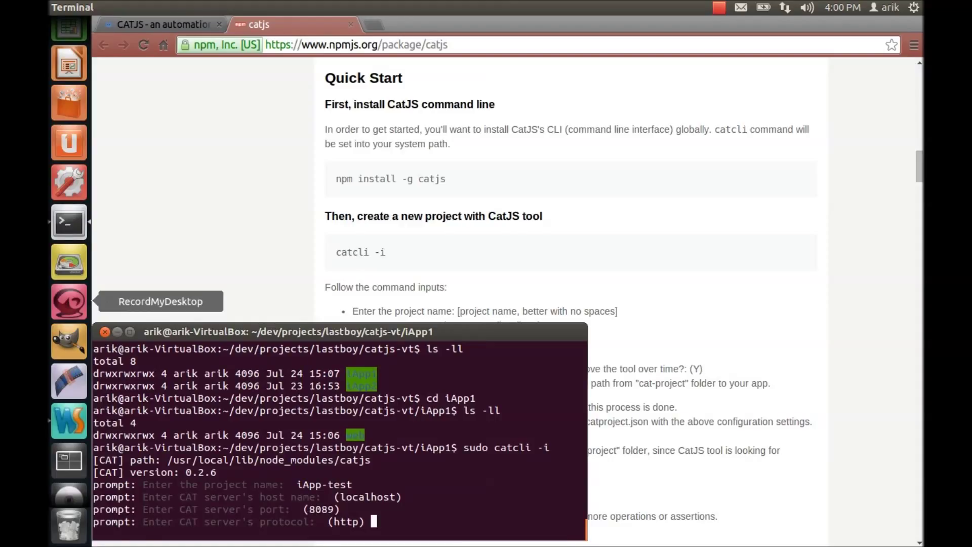
key("Return")
key("Return")
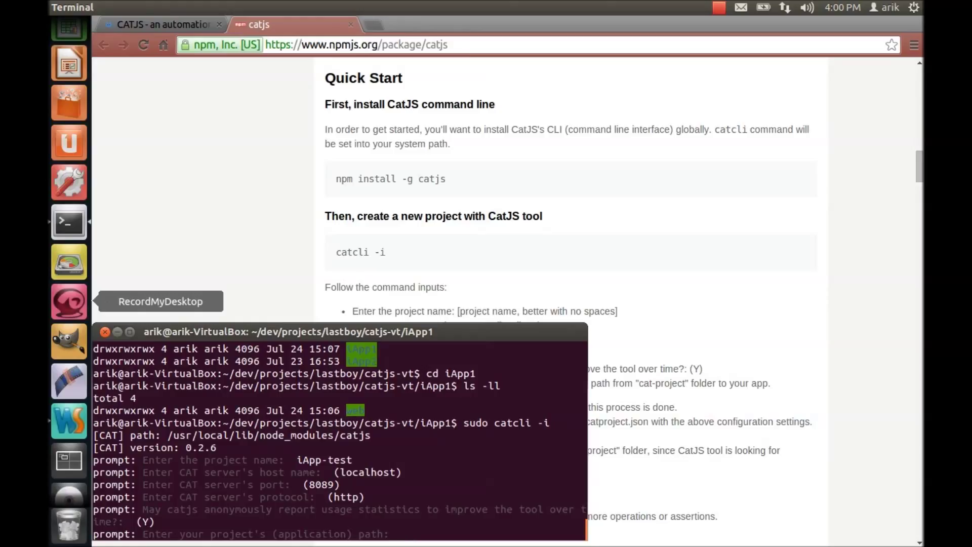
type(".")
type("/../")
type("web")
key("Return")
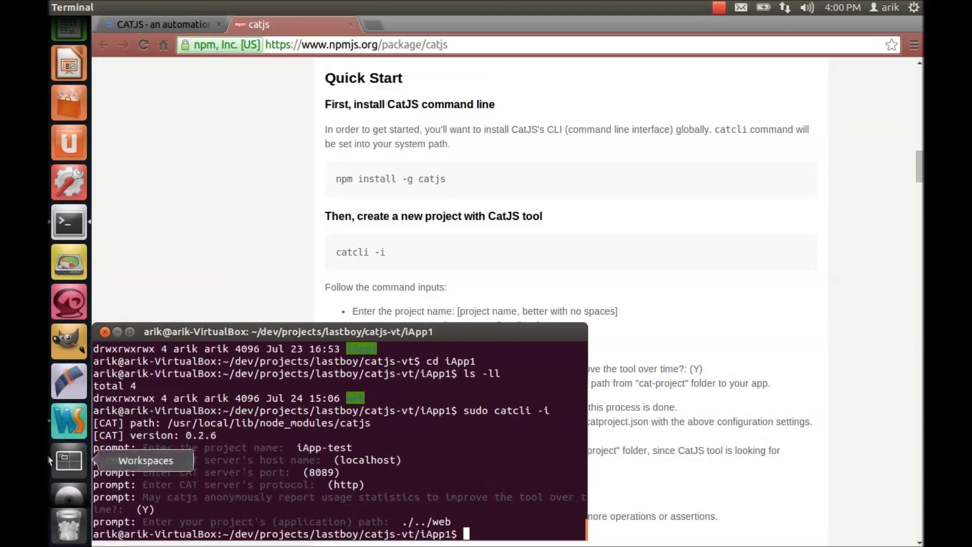
- In WebStorm, expand the generated cat-project folder and open catproject.json
left_click(69, 411)
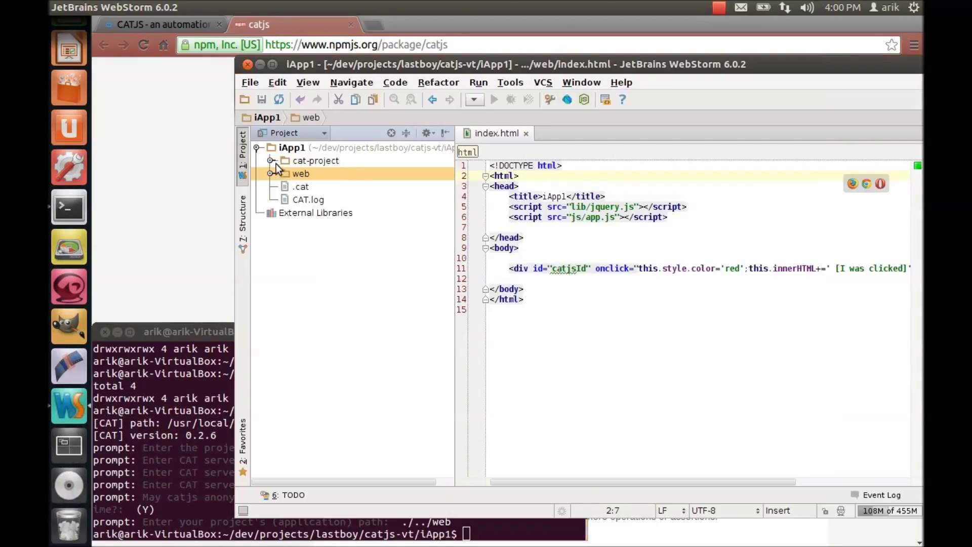
left_click(281, 161)
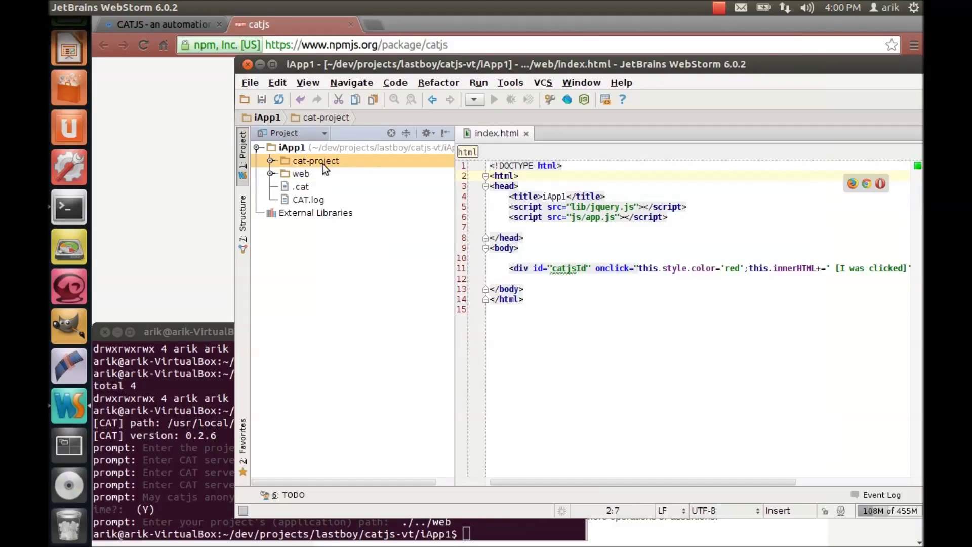
double_click(282, 162)
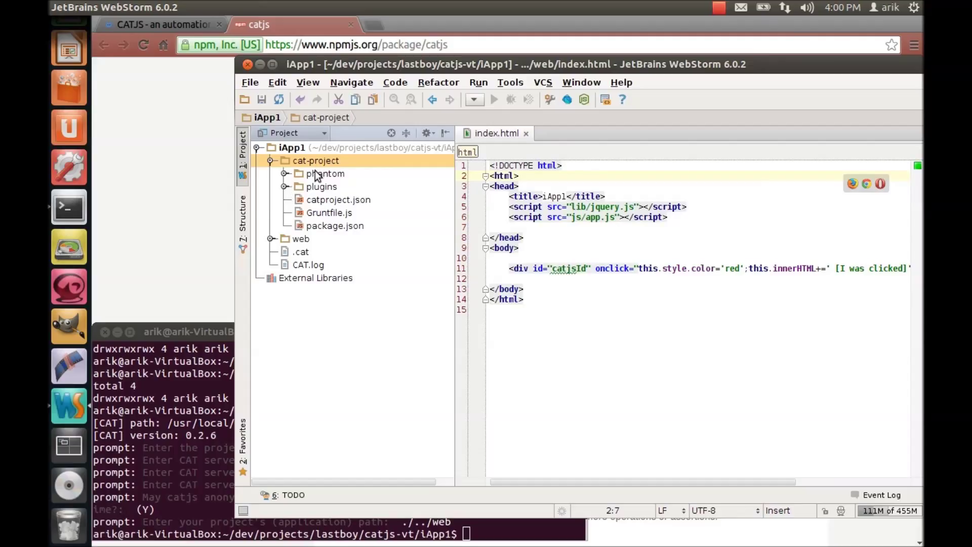
double_click(345, 200)
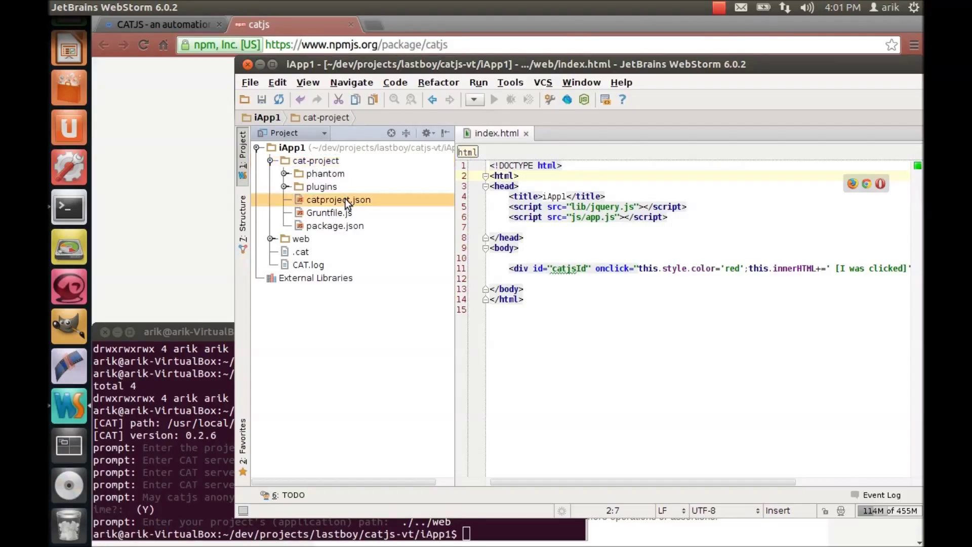